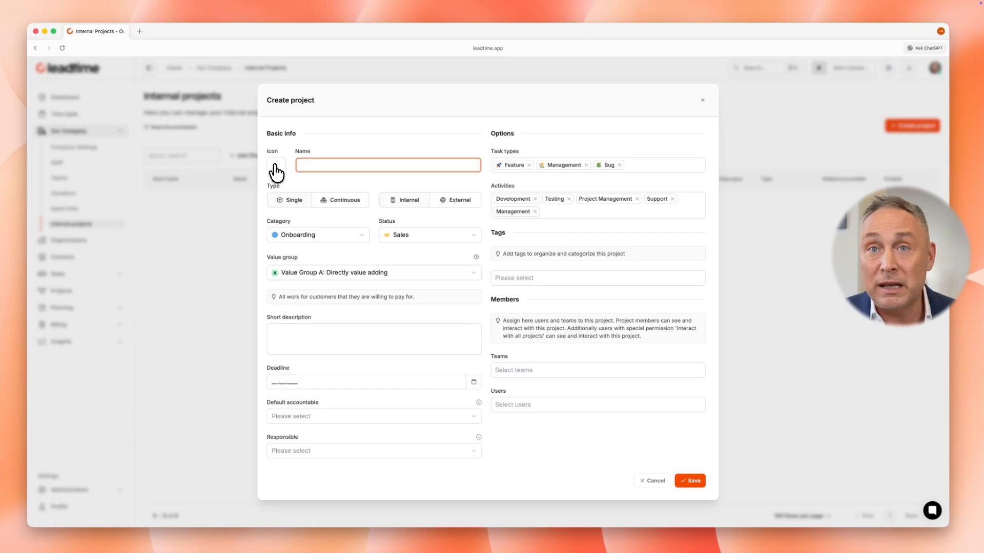
Step: Give the new project a megaphone icon and name it Marketing
click(276, 172)
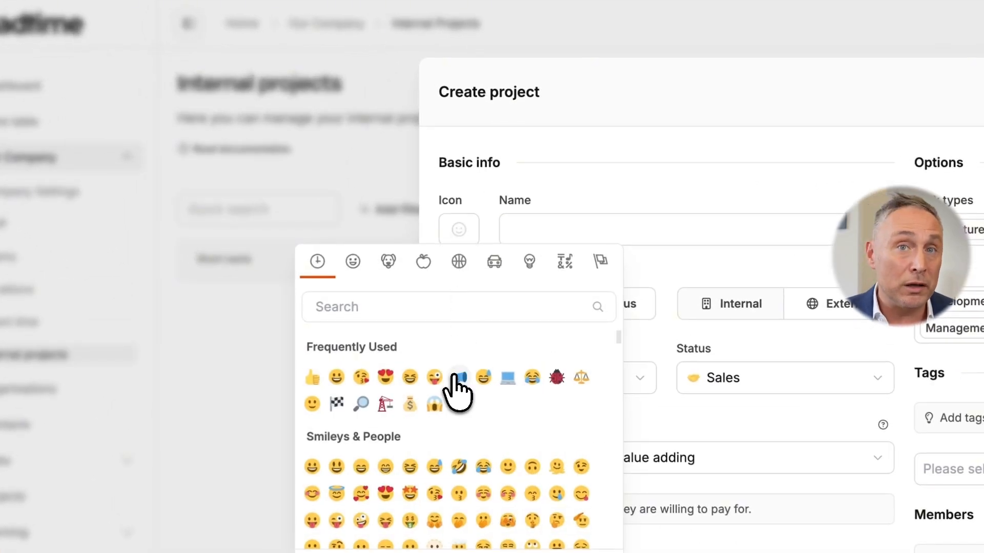
click(458, 377)
click(573, 239)
text(Ma)
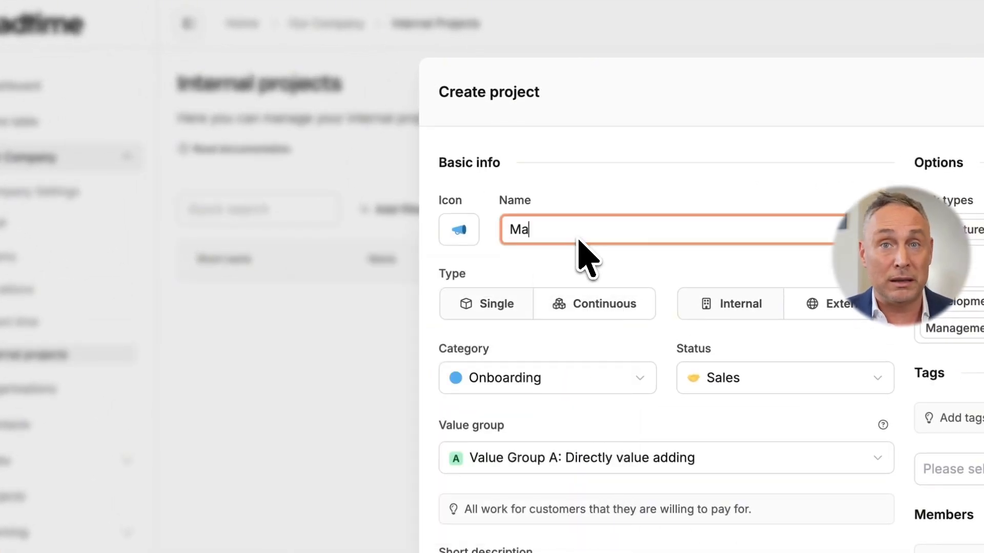
text(rketing)
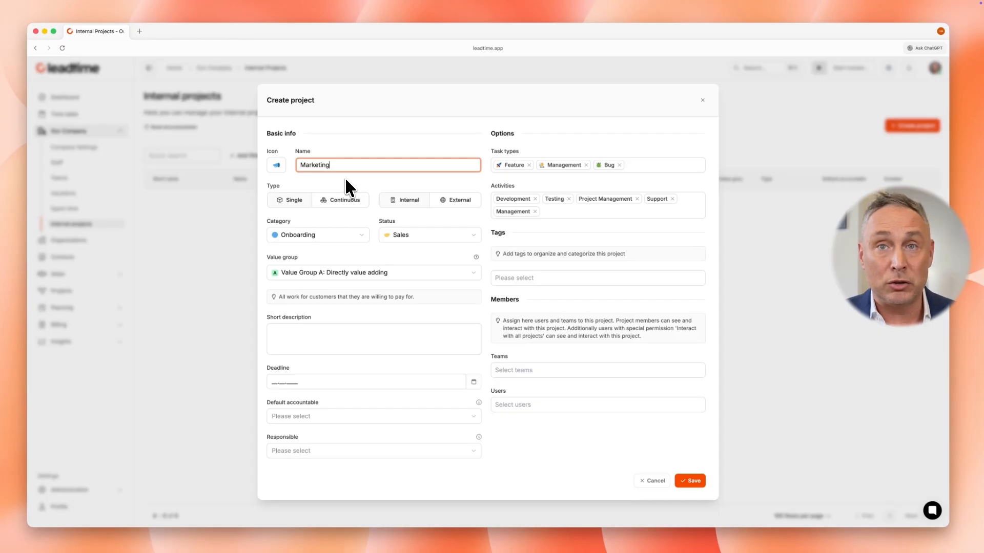
Step: Set the project type to Continuous and the category to Internal Activity
click(347, 199)
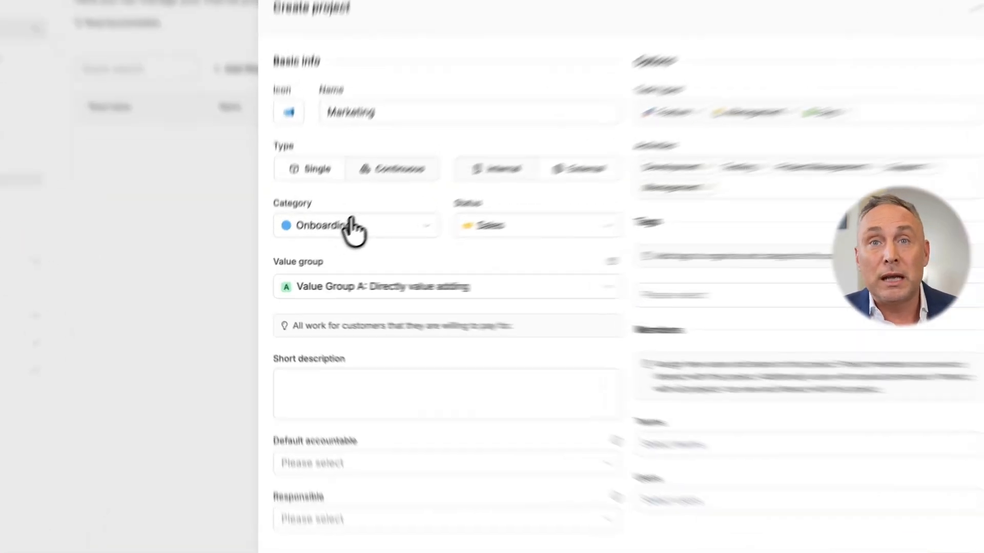
click(315, 252)
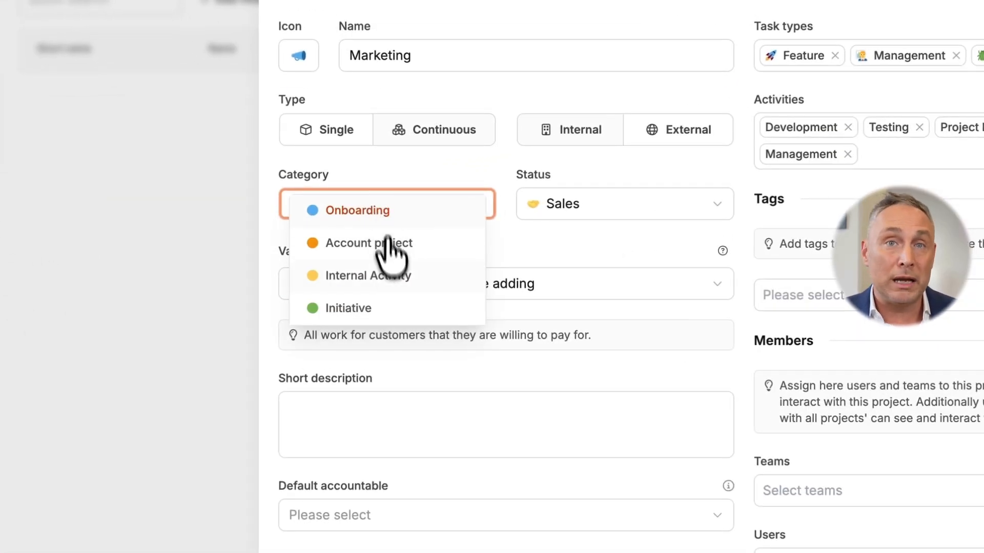
click(393, 277)
Step: Set the status to Ongoing Implementation and the value group to Value Group B: Indirectly value adding
click(619, 205)
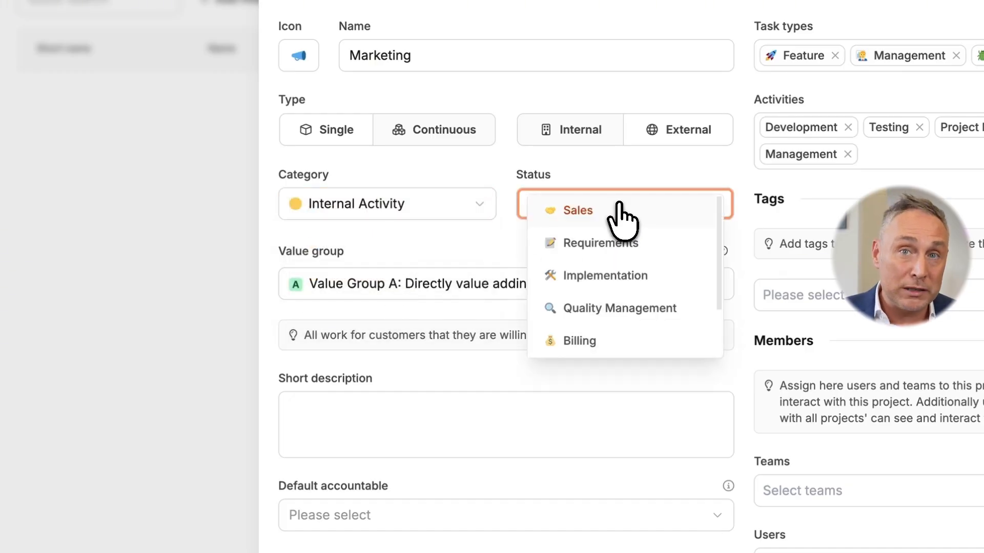
scroll(632, 245, down, 2)
scroll(637, 254, down, 2)
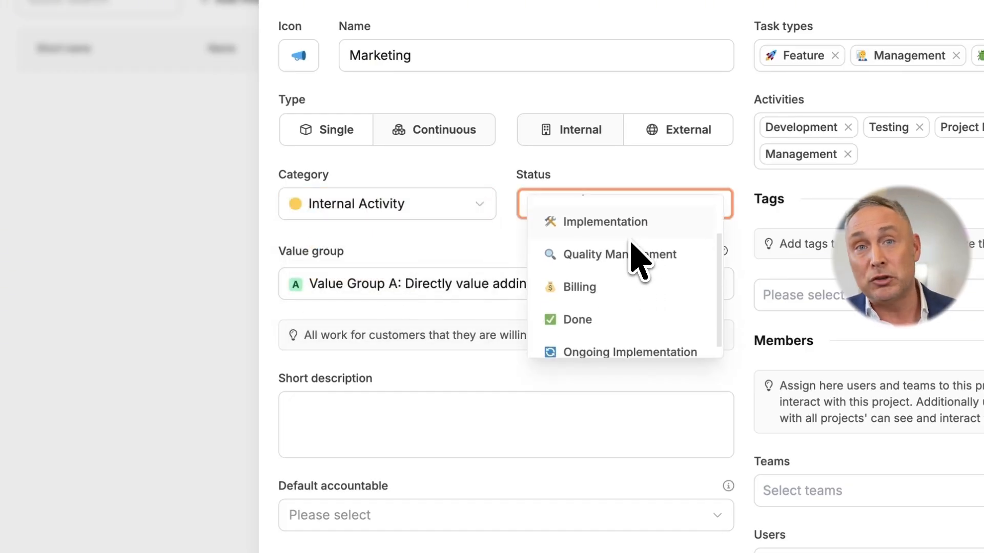
click(631, 340)
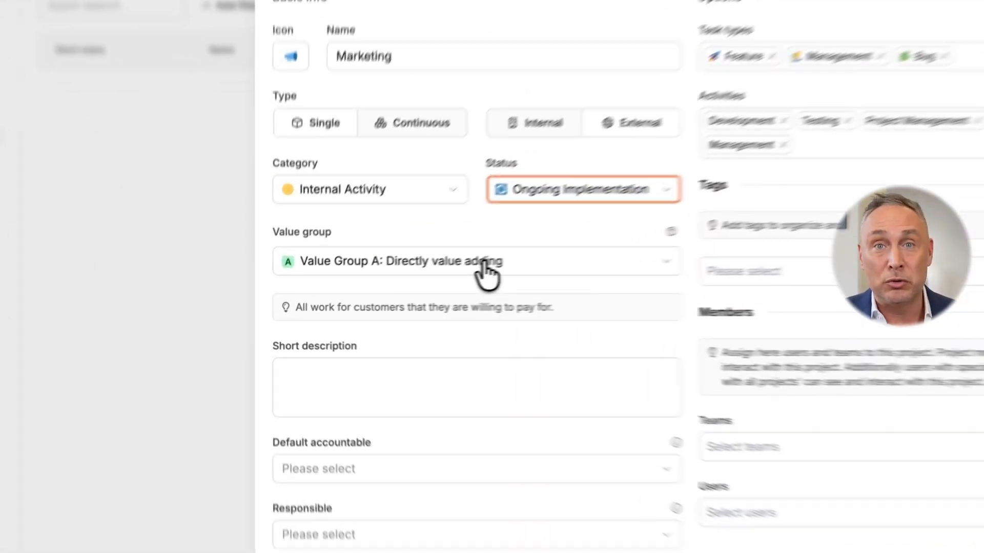
click(382, 291)
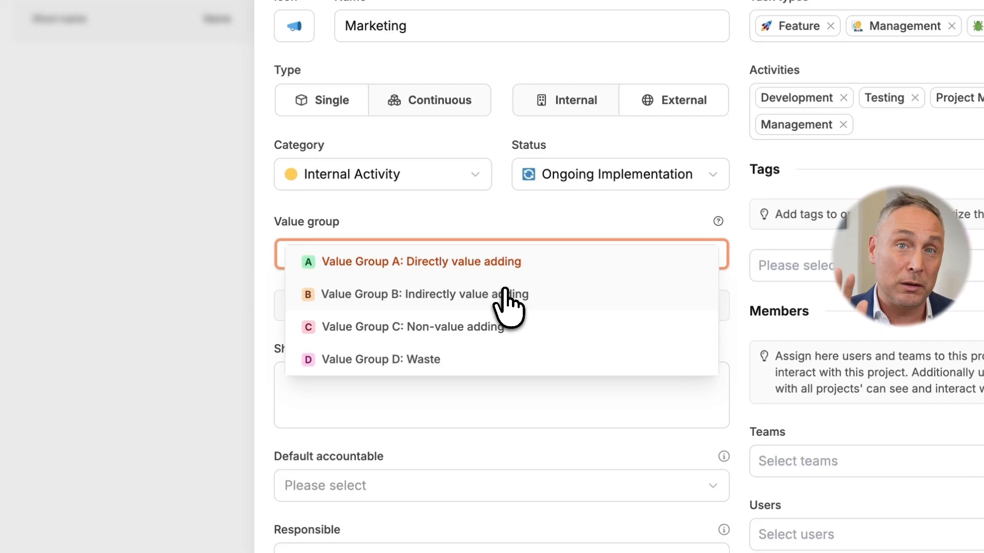
click(504, 291)
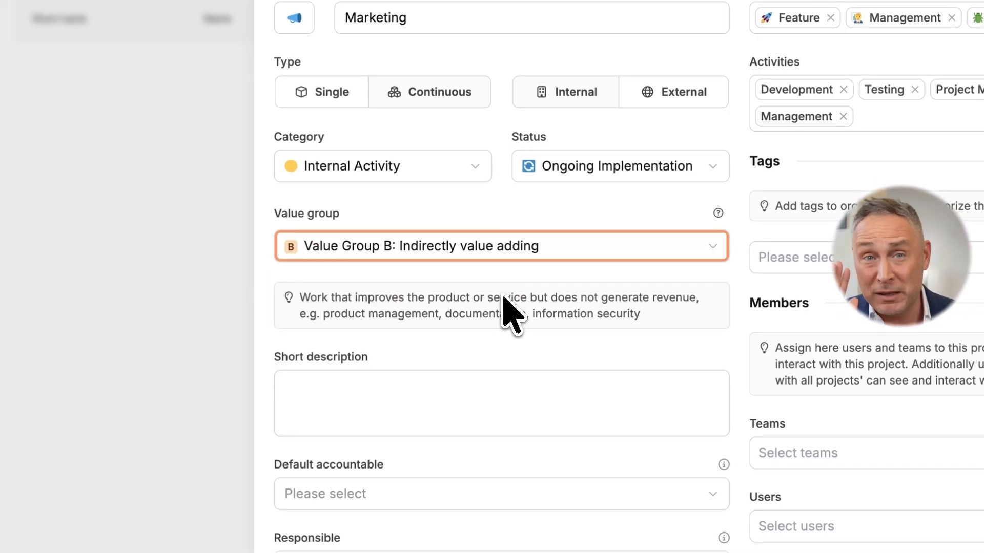
Step: Paste the short description 'All regularly occurring tasks in the marketing area' and choose a staff member as default accountable
click(398, 400)
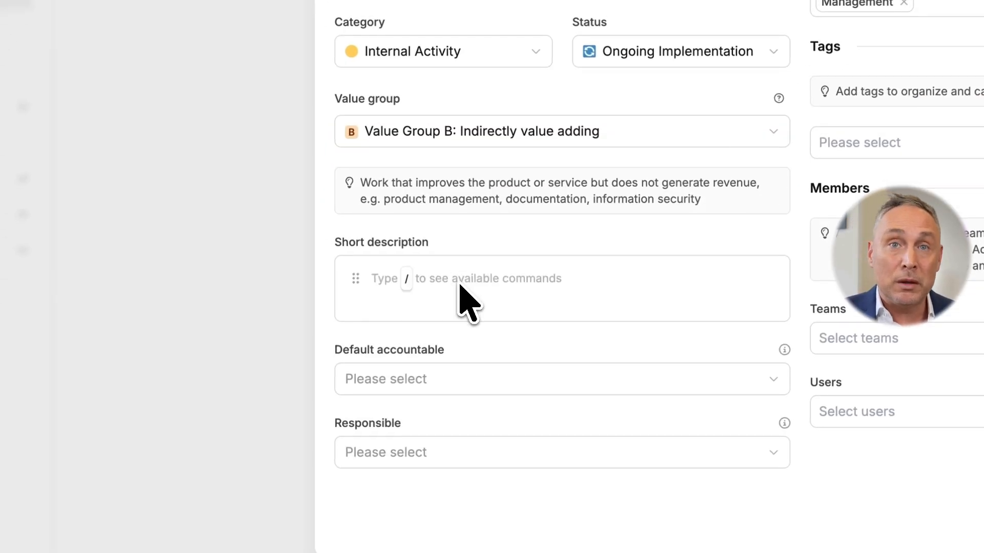
text(All regularly occurring tasks in the marketing area)
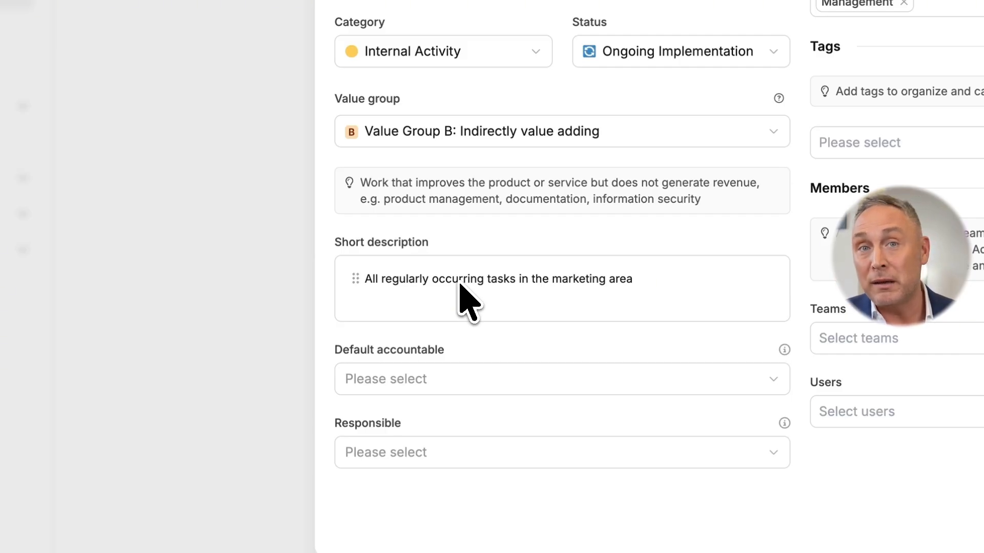
click(458, 384)
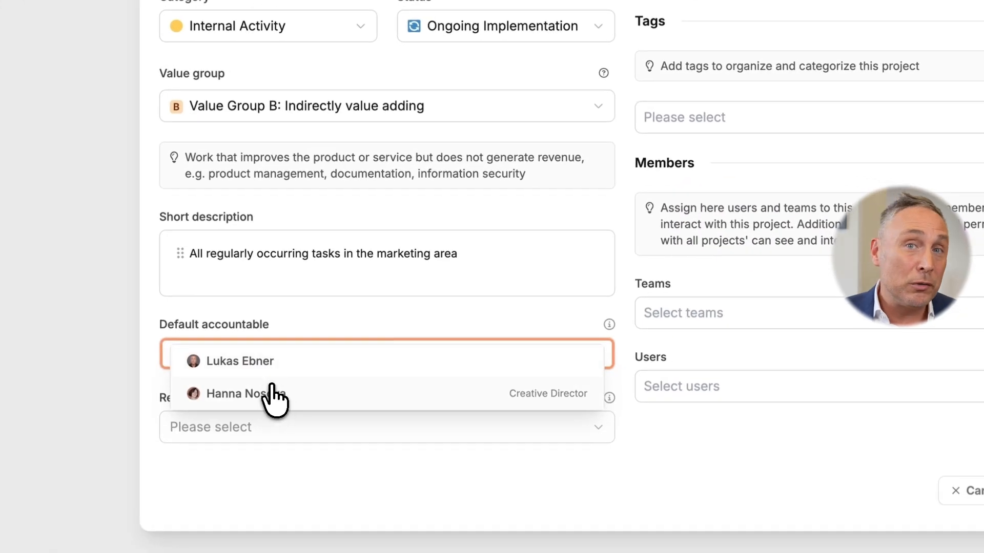
click(271, 395)
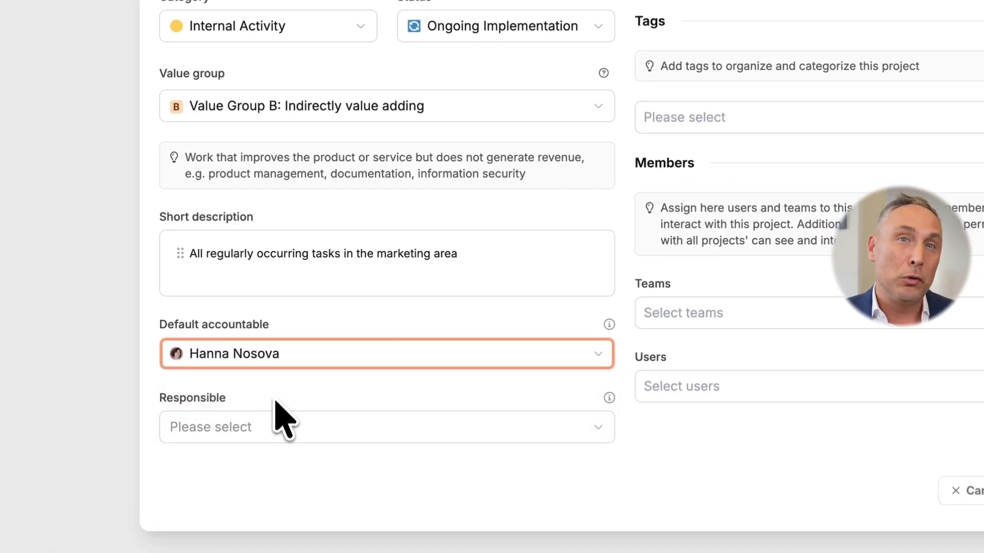
click(267, 438)
click(264, 436)
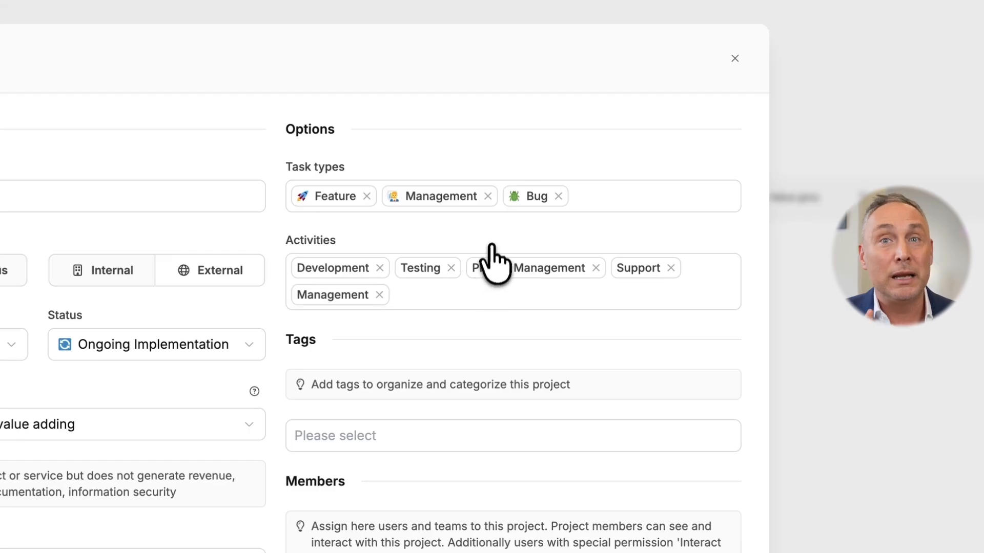
Step: Remove the Bug and Feature task types, keeping only Management
click(597, 194)
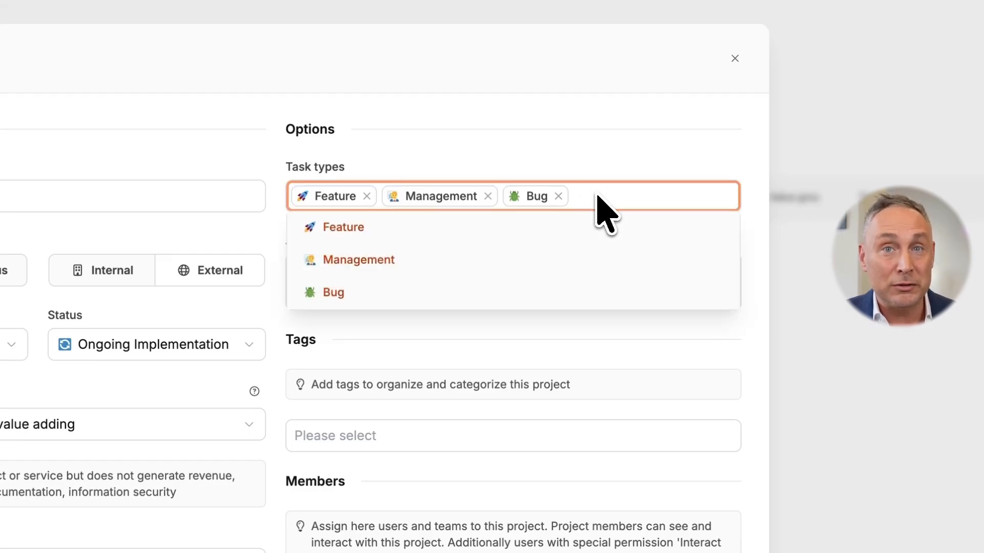
click(559, 197)
click(558, 197)
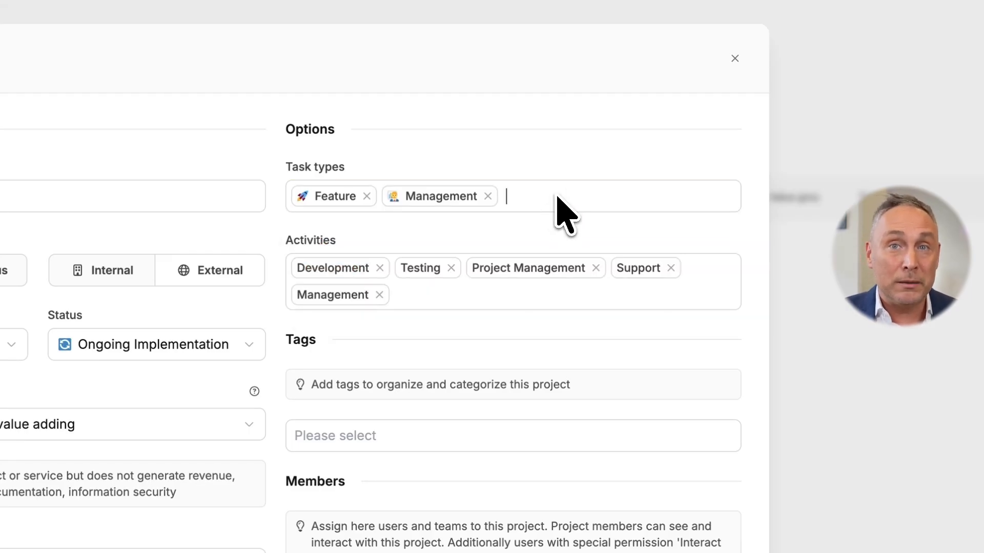
click(366, 196)
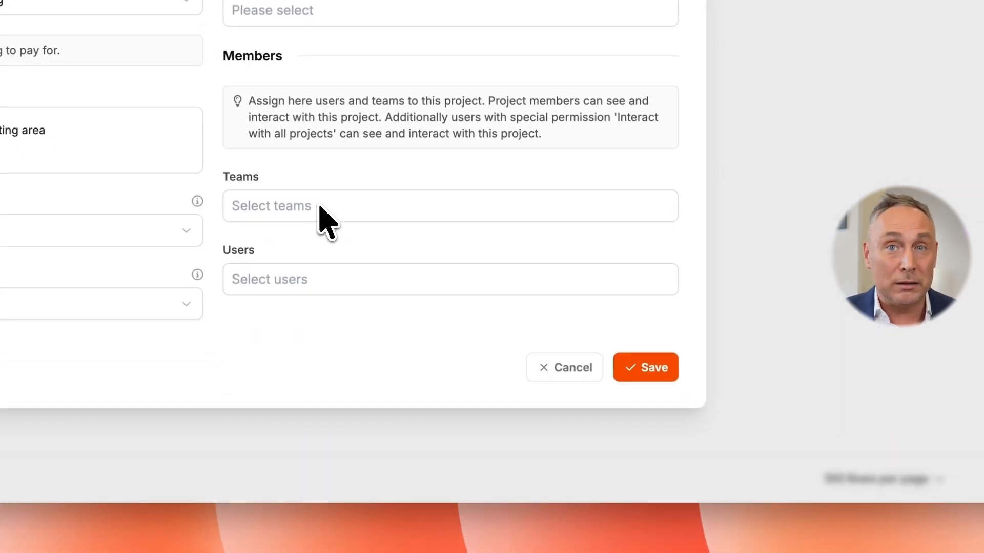
Step: Assign the Marketing team to the project and save it
click(313, 207)
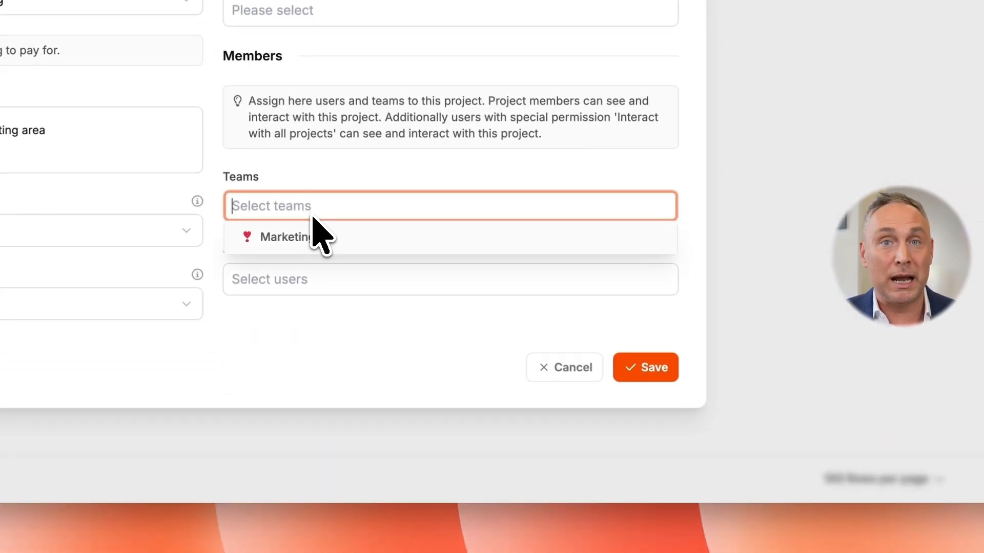
click(314, 237)
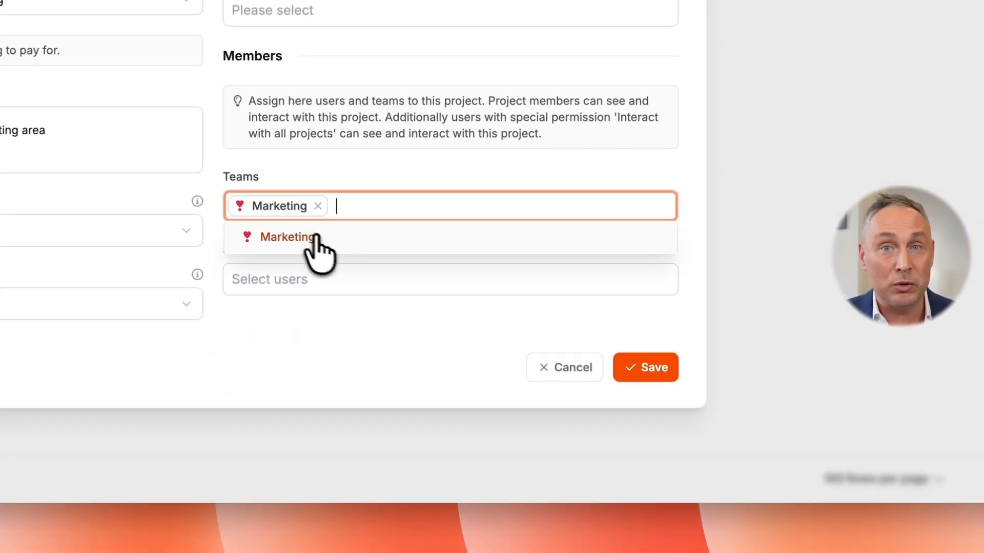
click(643, 368)
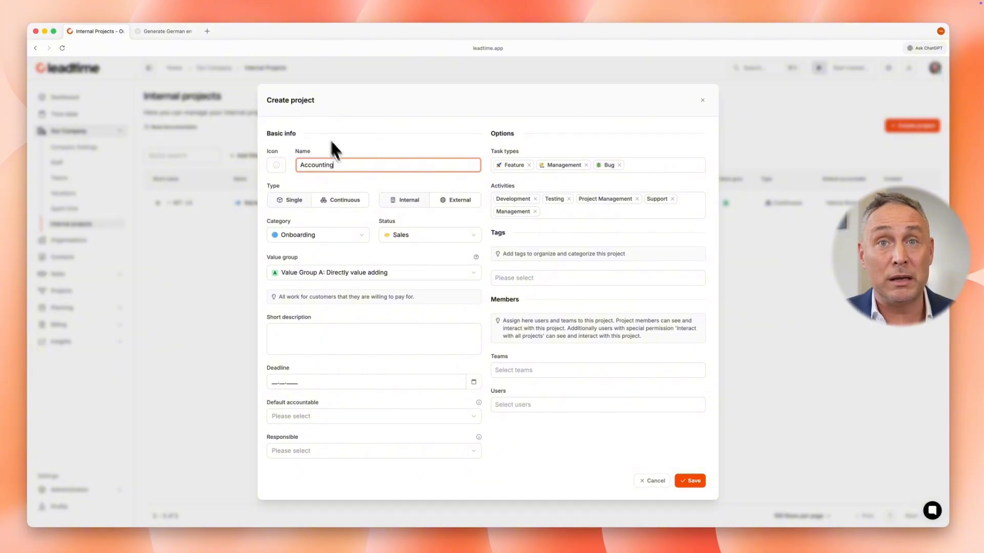
Step: Set up the Accounting project as Continuous with Value Group C: Non-value adding
click(351, 202)
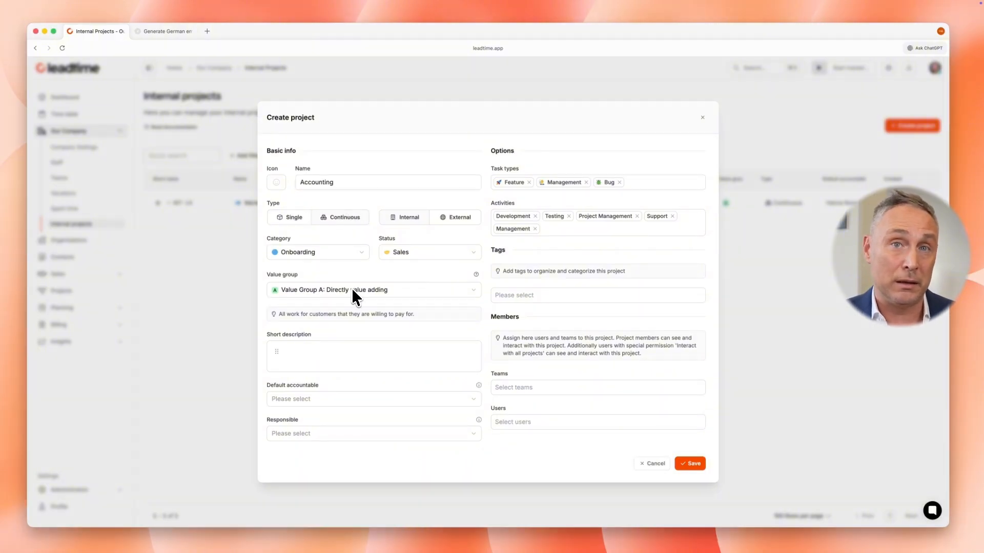
click(352, 290)
click(344, 323)
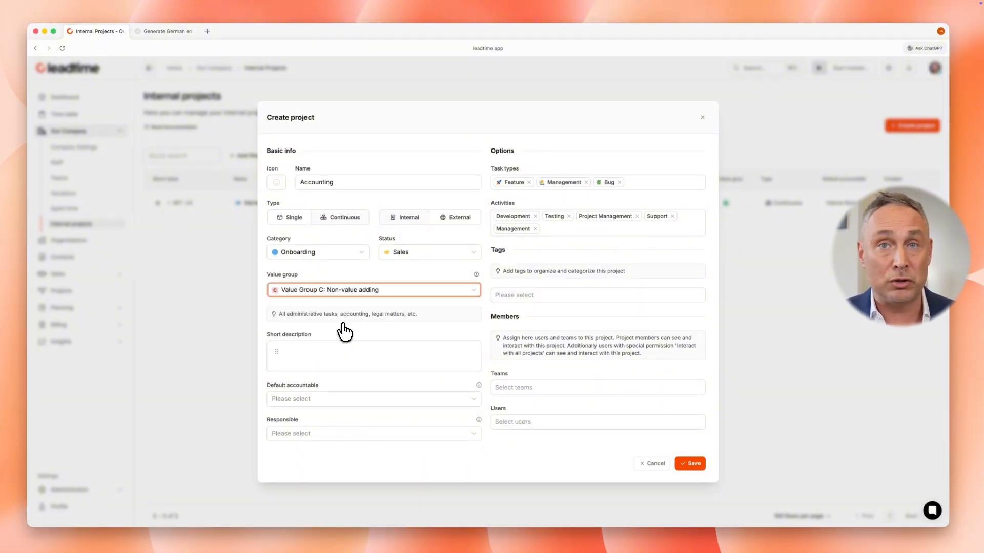
Step: Create a project named It administration with Value Group C: Non-value adding
click(348, 167)
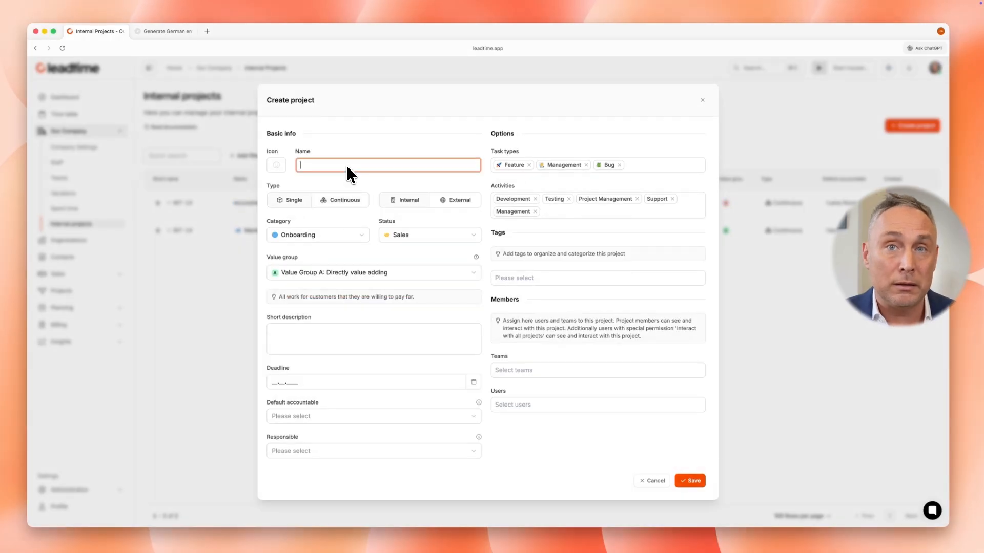
text(It administration)
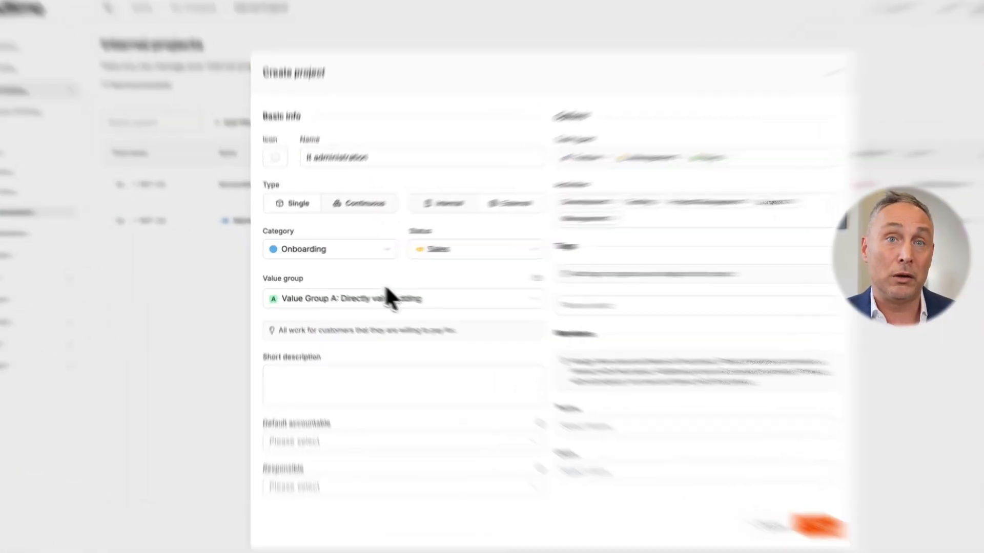
click(348, 272)
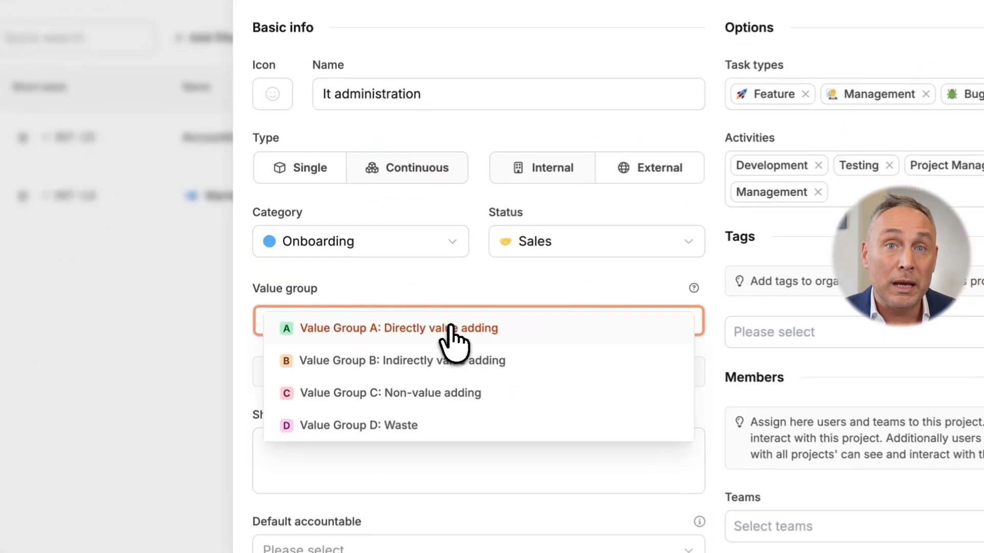
click(436, 395)
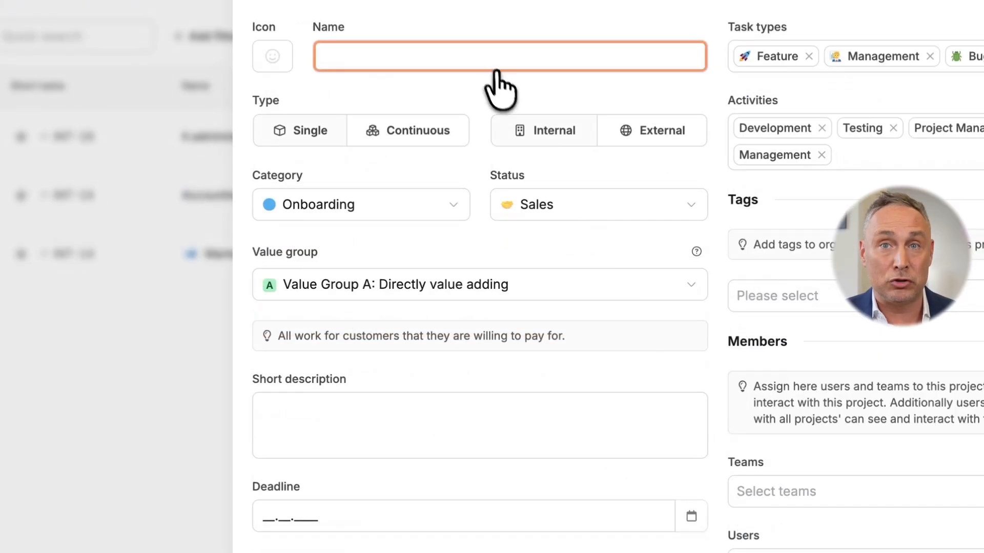
Step: Name a new project Technical Support, make it Continuous and set its category to Internal Activity
text(Technical Support)
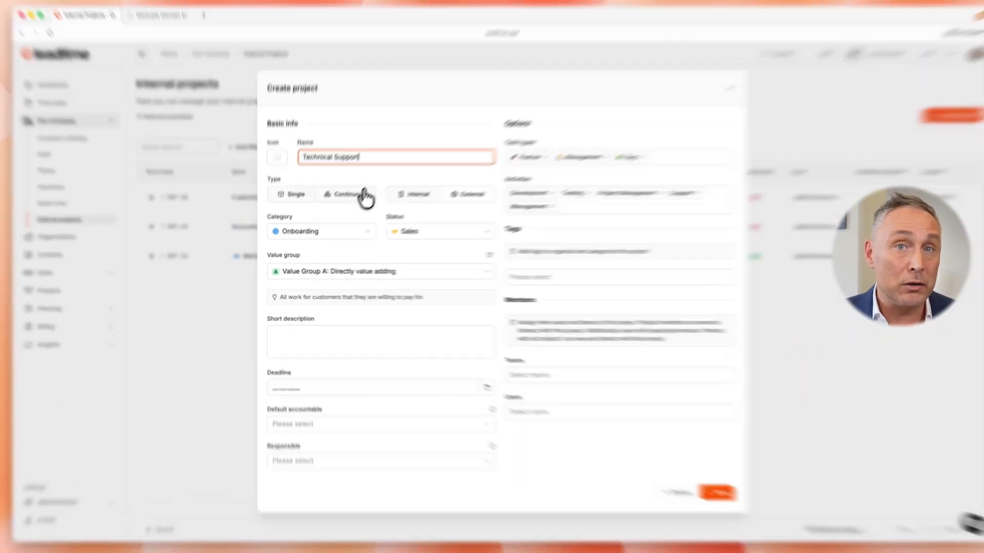
click(353, 197)
click(354, 234)
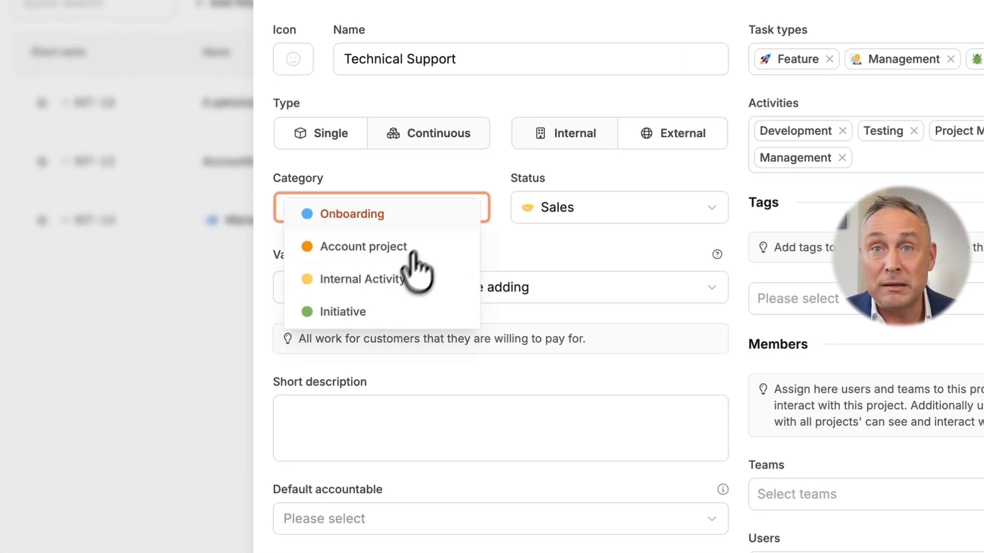
click(341, 265)
Step: Set the Technical Support project's status to Ongoing Implementation
click(602, 207)
scroll(619, 352, down, 2)
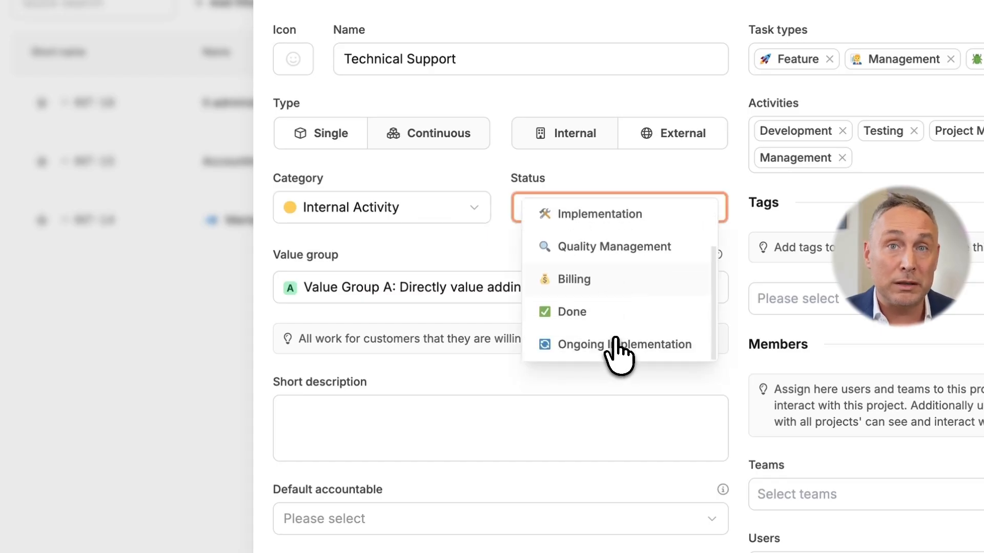
click(621, 352)
Step: Set the value group to Value Group D: Waste and save the project
click(567, 298)
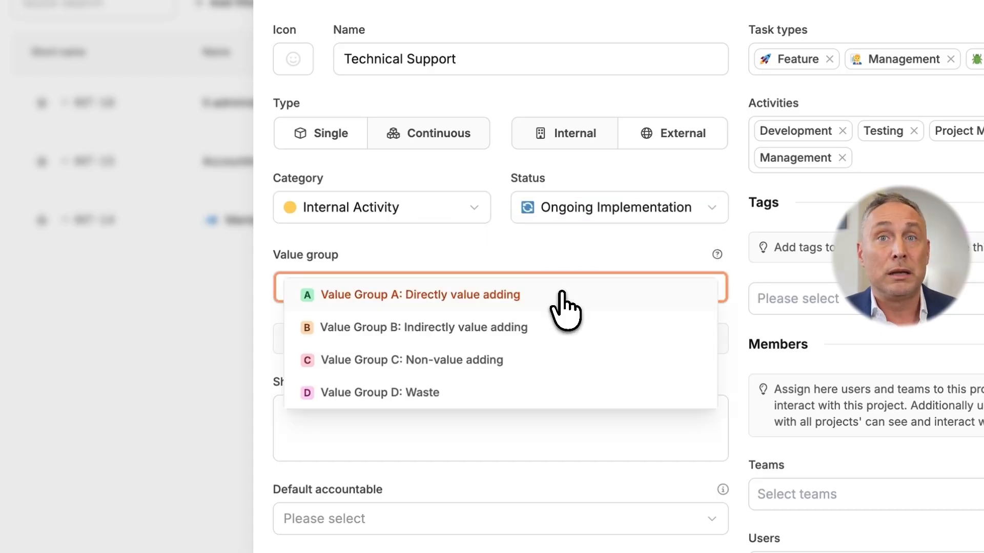
click(478, 390)
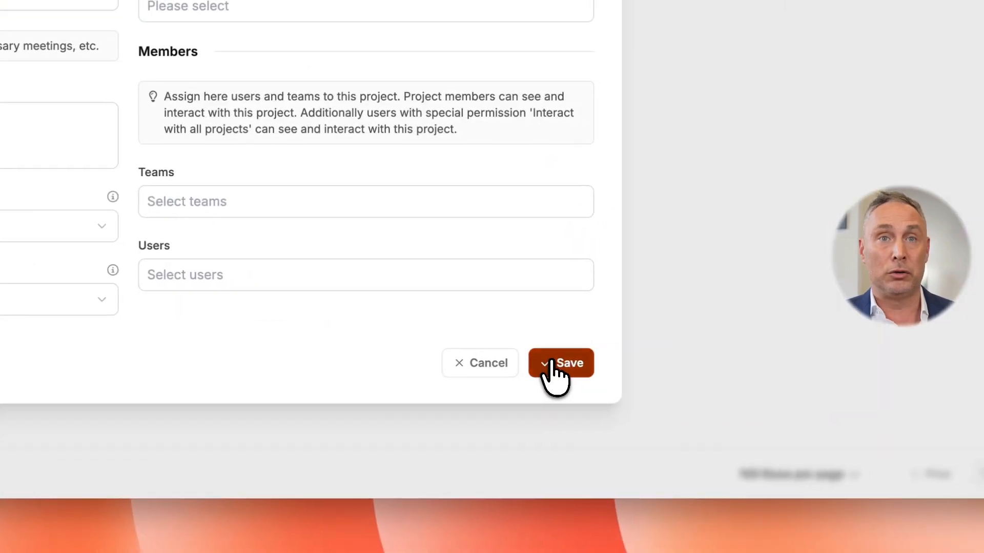
click(967, 455)
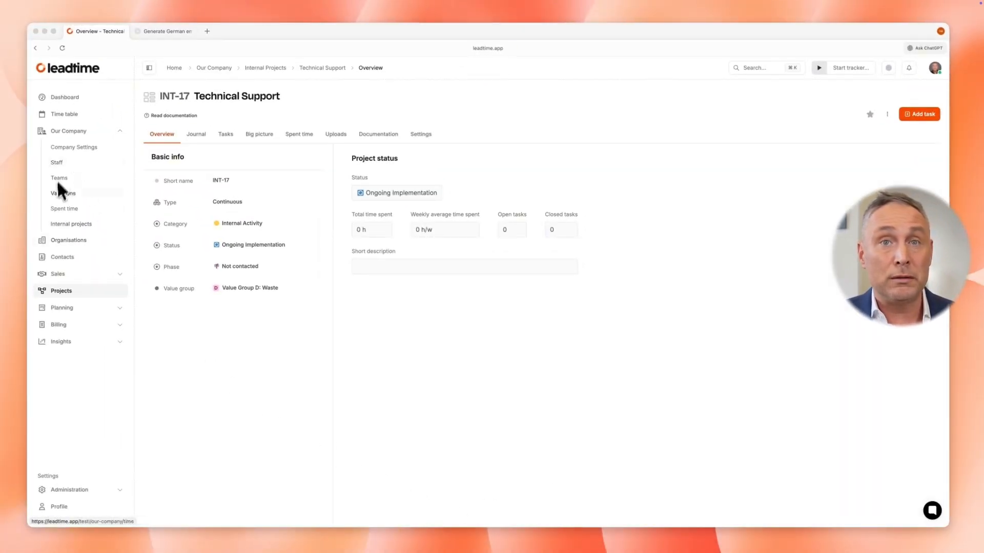
Step: Return to the Internal projects list and switch to the Value Groups slide presentation
click(61, 223)
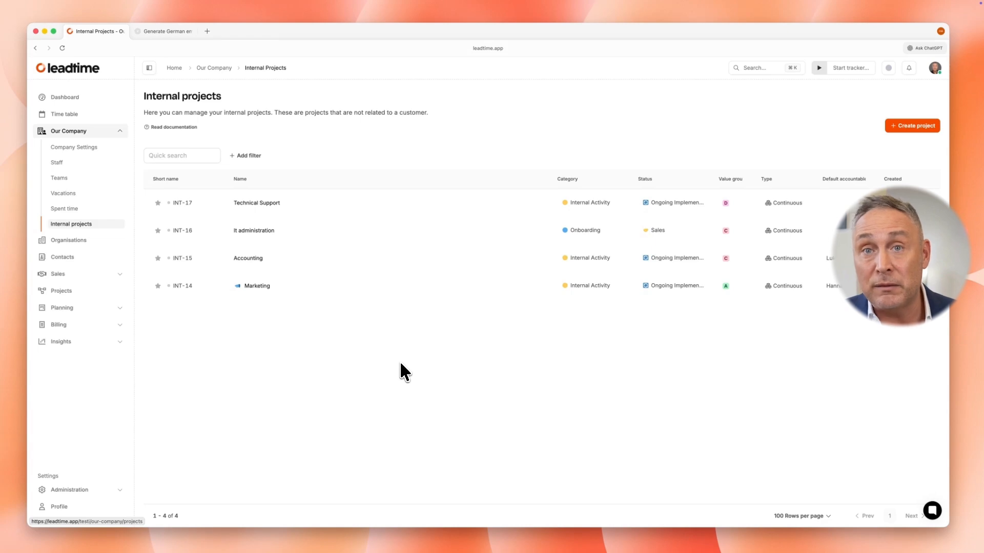
key(ctrl+Right)
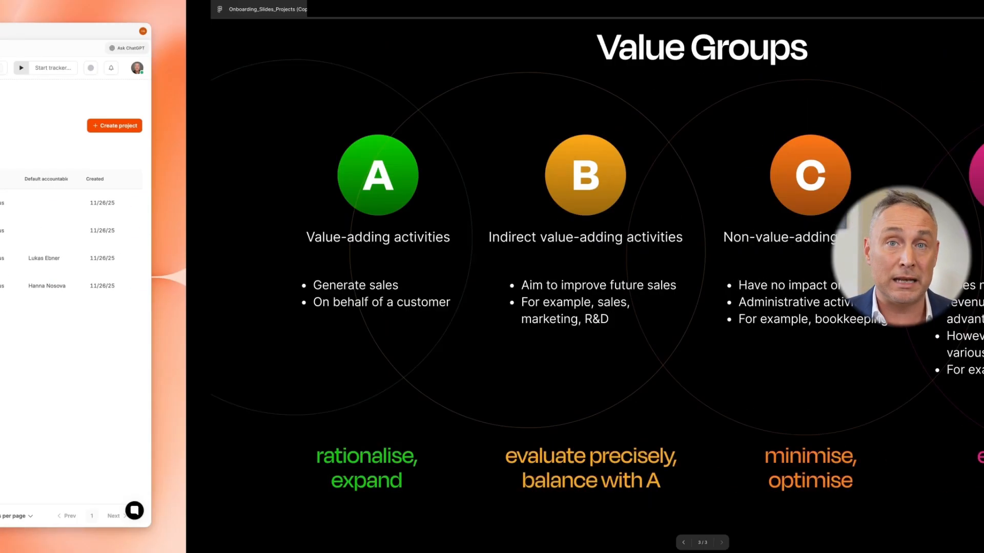